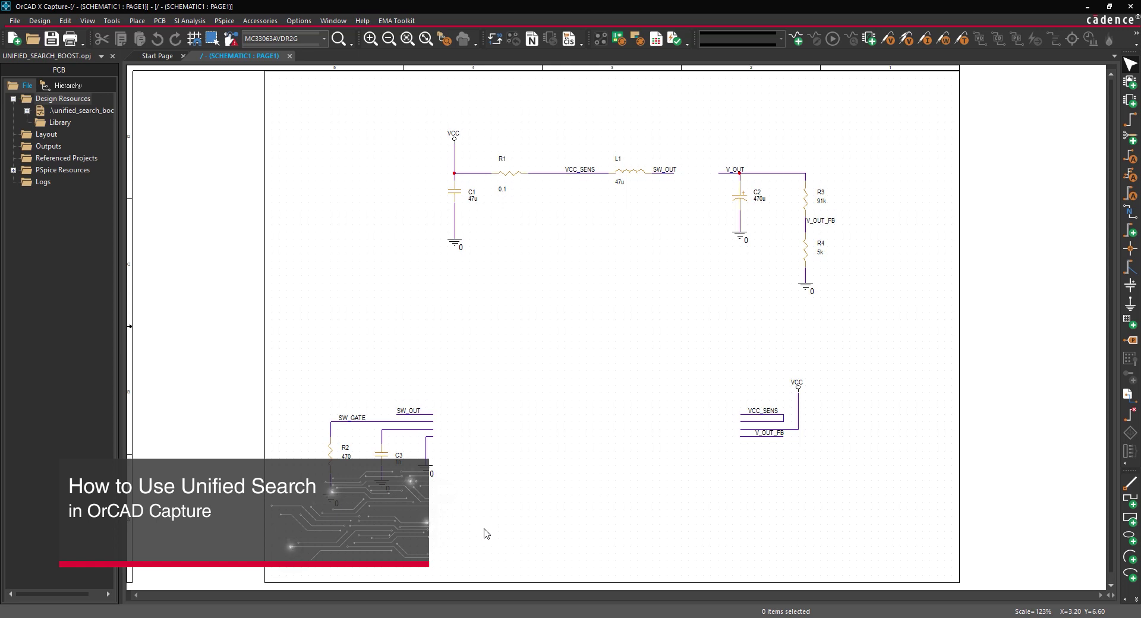
Open Component Explorer from the Place > Component menu
{"action": "left_click", "coordinate": [138, 21]}
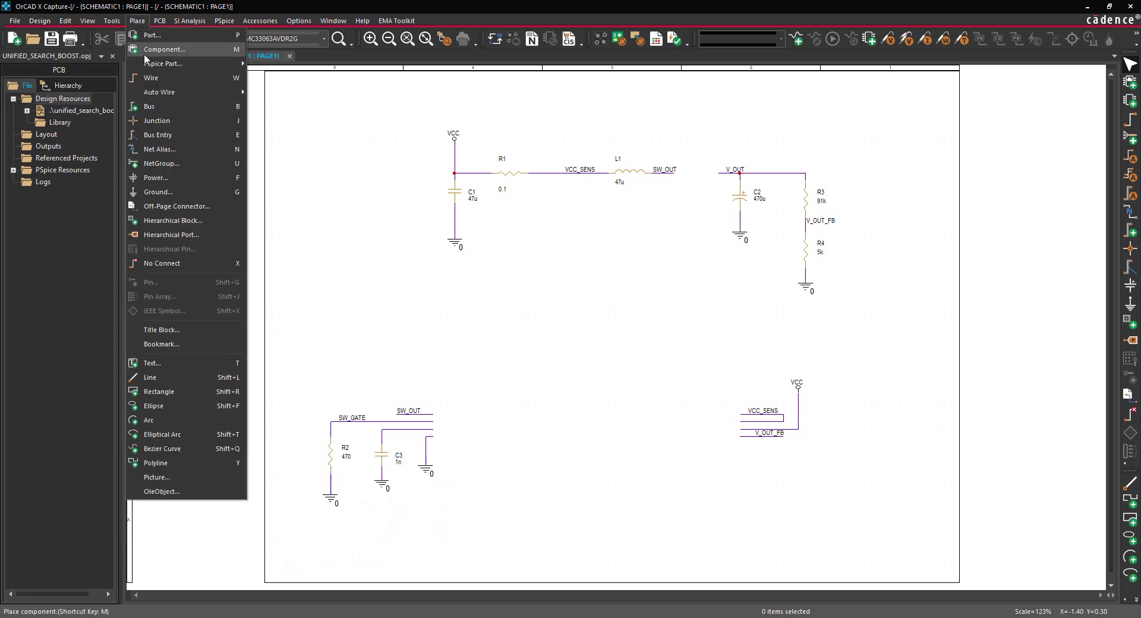
{"action": "left_click", "coordinate": [148, 50]}
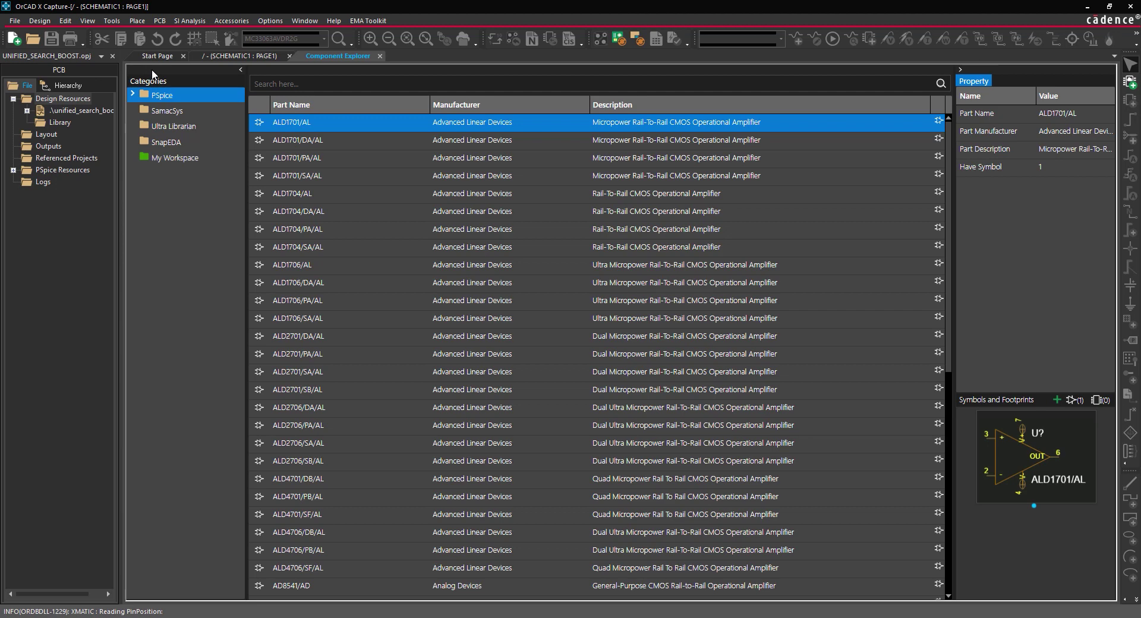
Select the Ultra Librarian category and sign in with the account password
{"action": "left_click", "coordinate": [166, 124]}
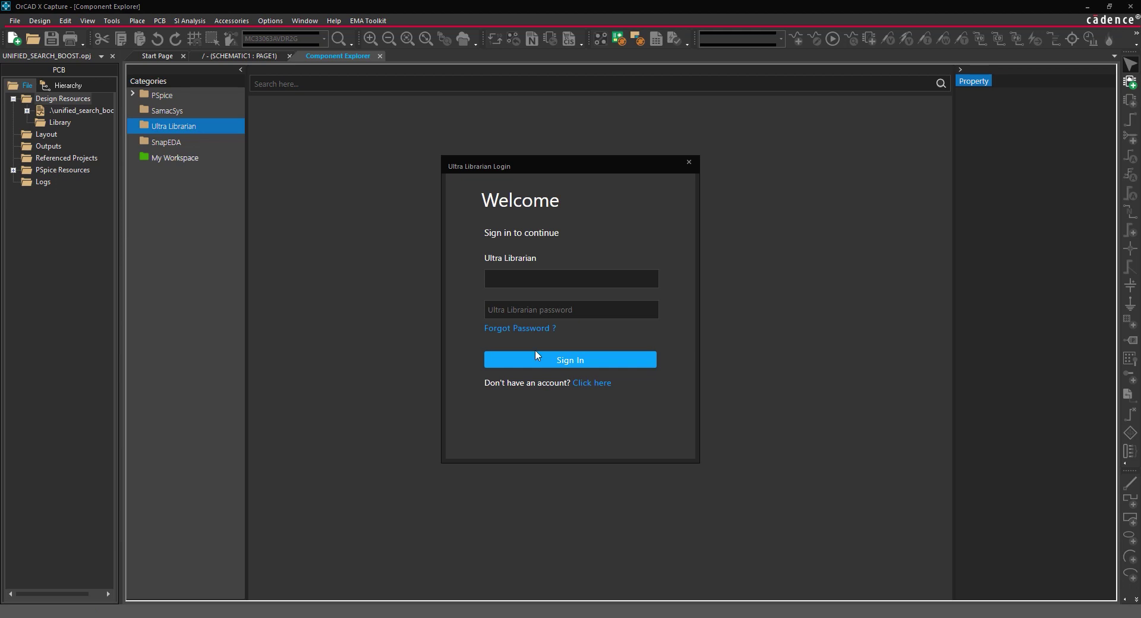
{"action": "left_click", "coordinate": [521, 309]}
{"action": "type", "text": "********"}
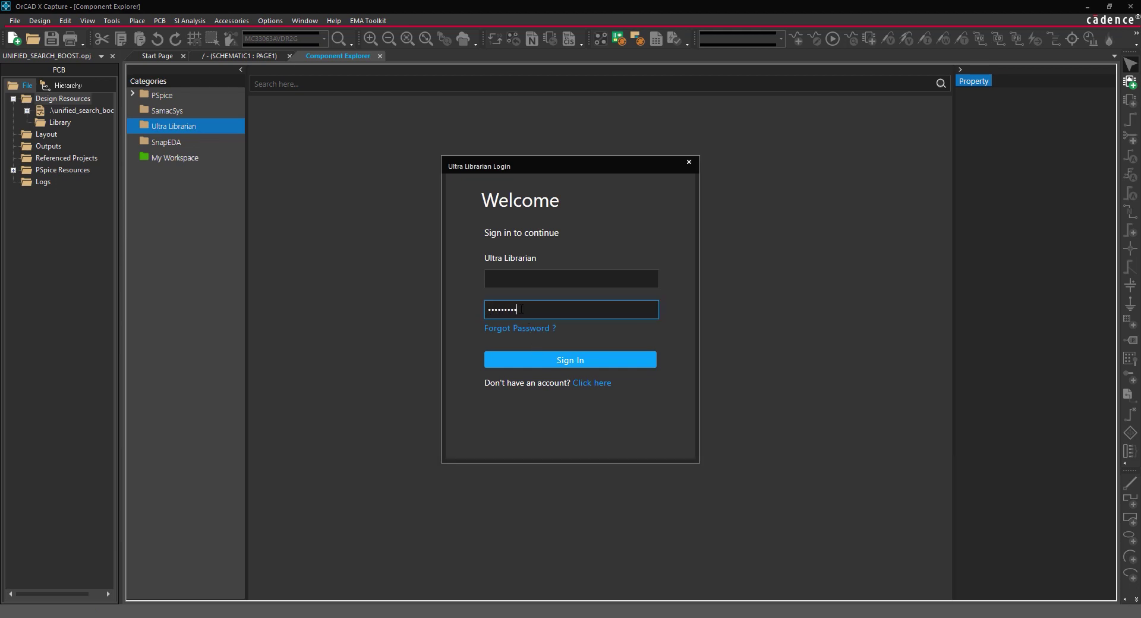
{"action": "key", "text": "Return"}
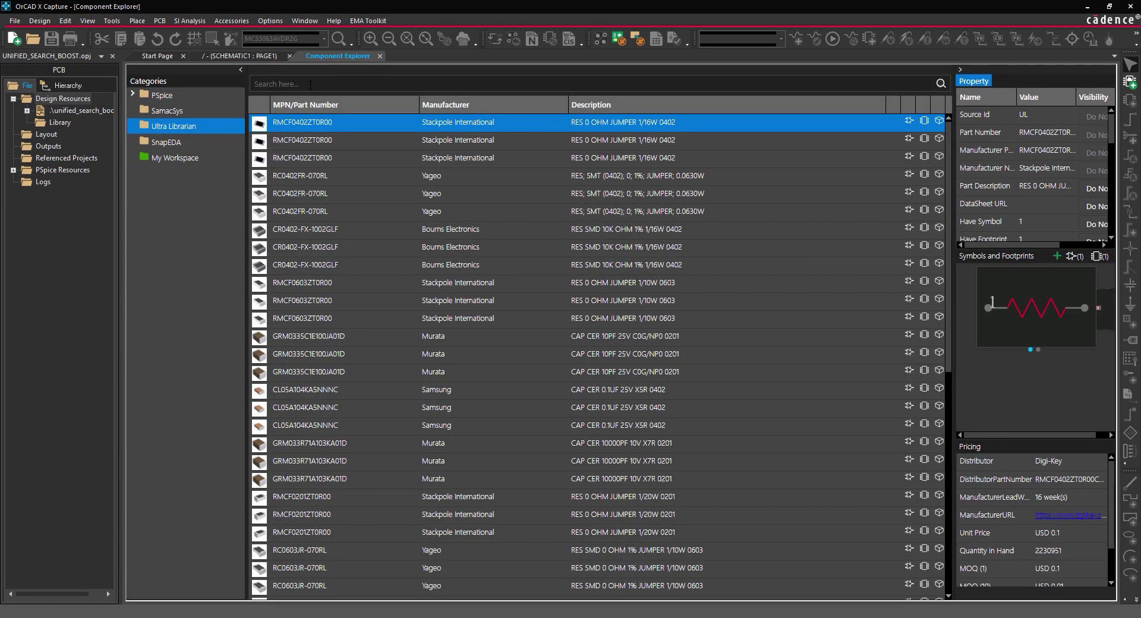
Search Ultra Librarian for MC33063 and page through the MC33063ADR symbol previews
{"action": "left_click", "coordinate": [310, 84]}
{"action": "type", "text": "MC33063"}
{"action": "key", "text": "Return"}
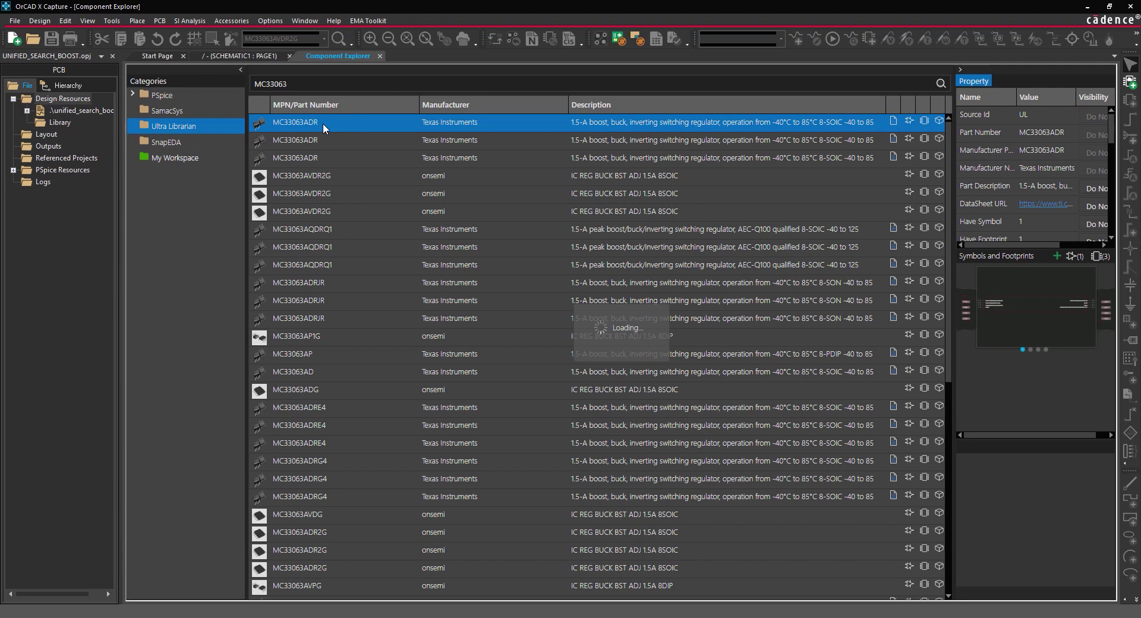
{"action": "left_click", "coordinate": [1107, 322]}
{"action": "left_click", "coordinate": [1107, 322]}
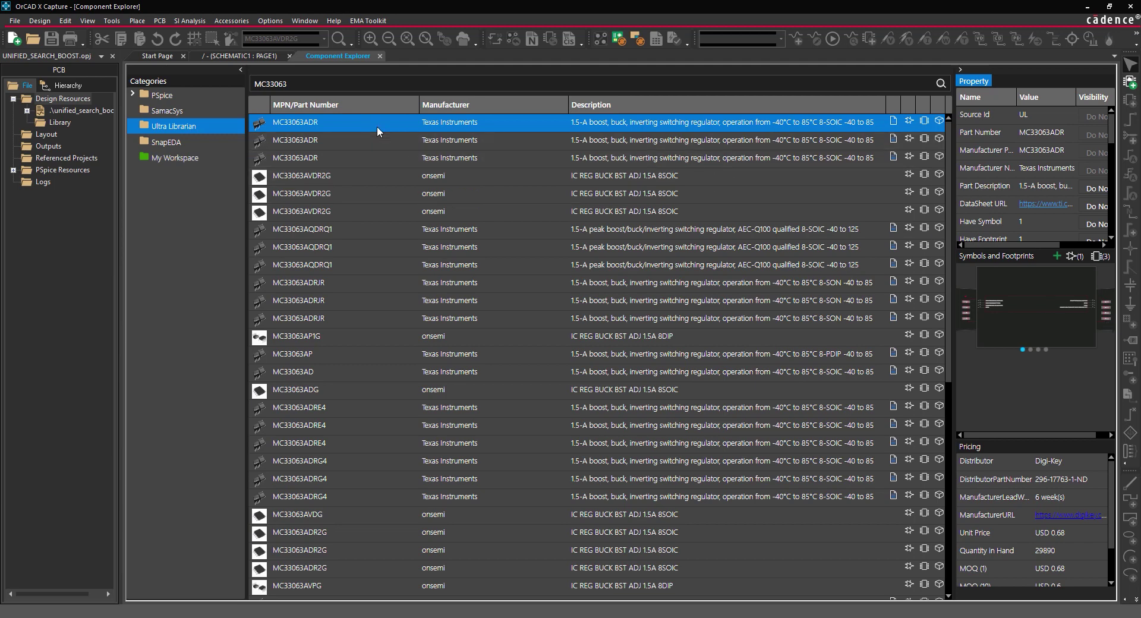
Place the MC33063ADR as U1 on the schematic and end placement mode
{"action": "left_click_drag", "start_coordinate": [377, 126], "coordinate": [457, 407]}
{"action": "right_click", "coordinate": [368, 306]}
{"action": "left_click", "coordinate": [387, 313]}
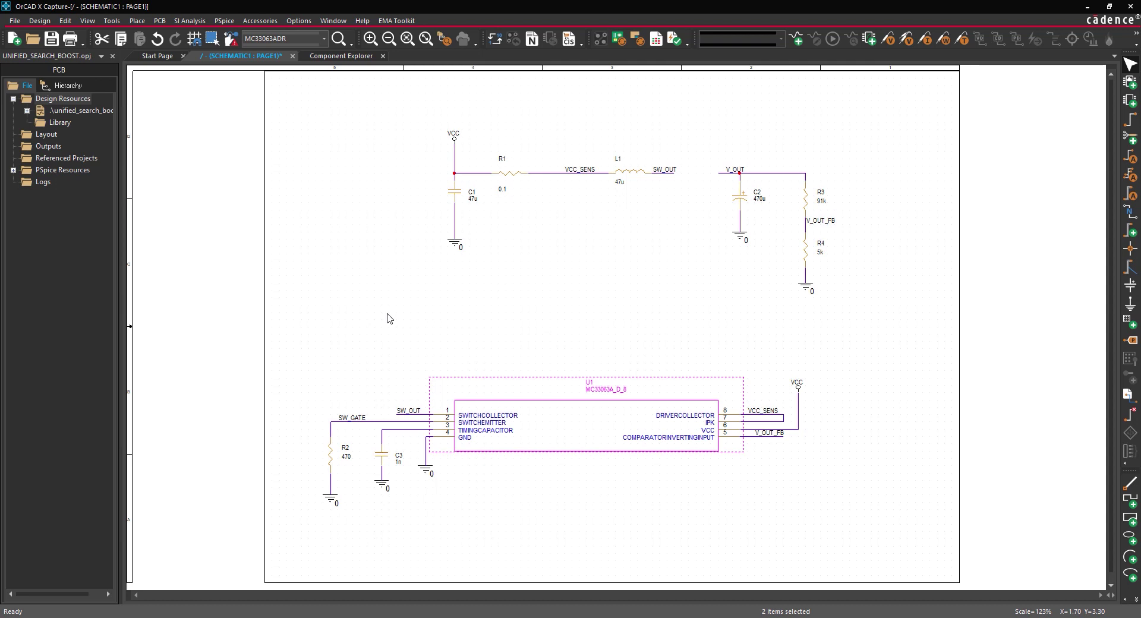
Search Component Explorer for 'Schottky 1A' and select the DSS110U diode
{"action": "left_click", "coordinate": [355, 57]}
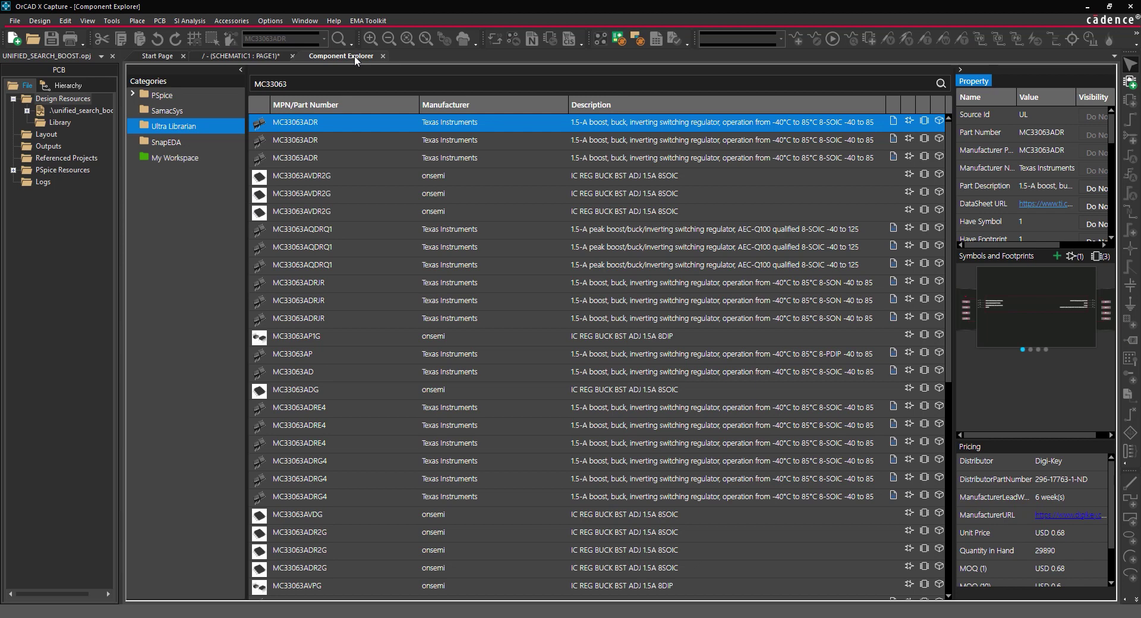
{"action": "double_click", "coordinate": [351, 83]}
{"action": "type", "text": "Schottky 1A"}
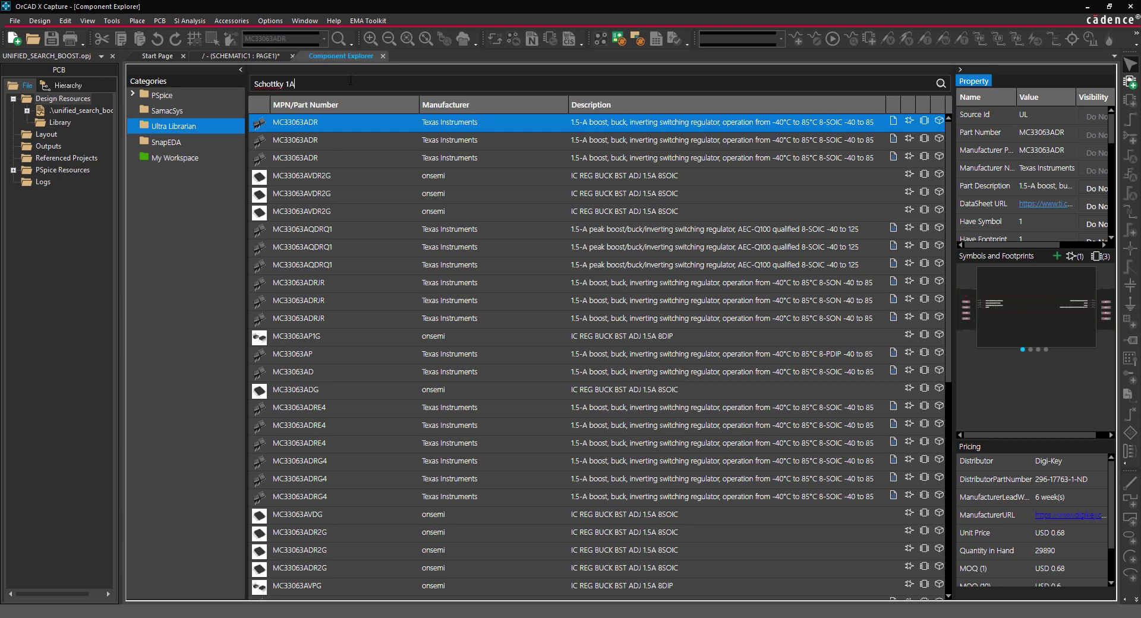
{"action": "key", "text": "Return"}
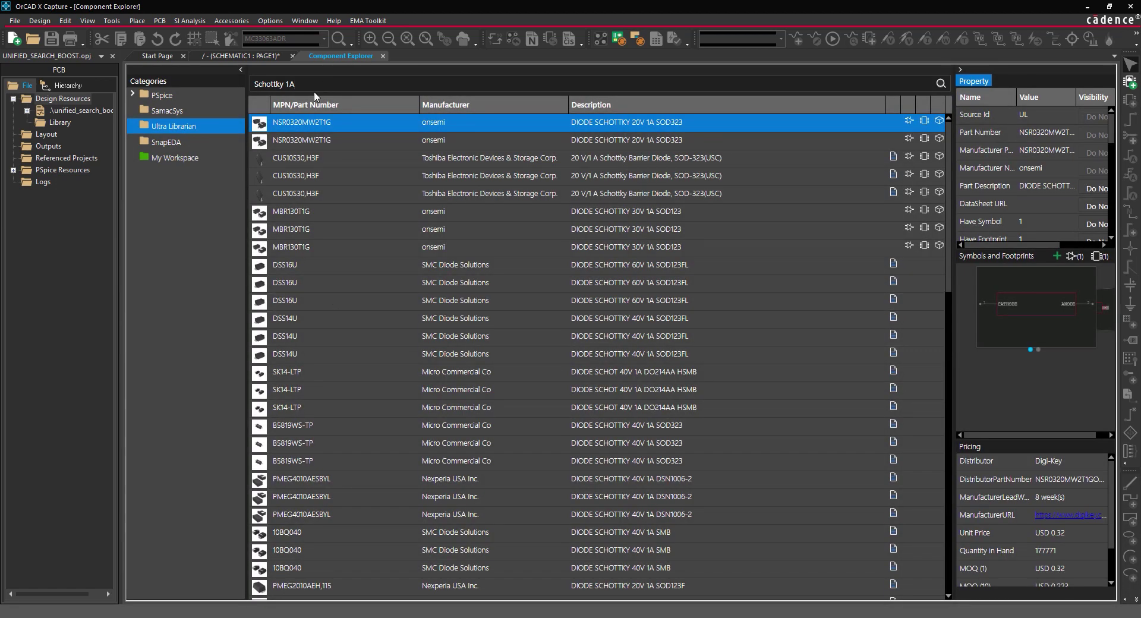
{"action": "scroll", "coordinate": [321, 137], "scroll_direction": "down", "scroll_amount": 15}
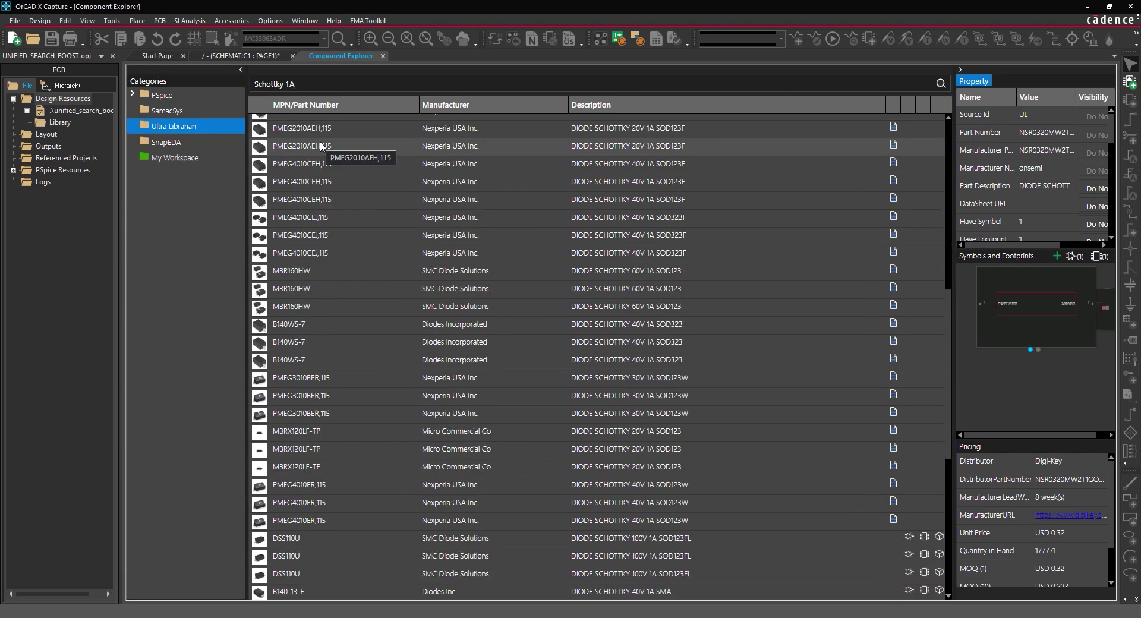
{"action": "left_click", "coordinate": [296, 419]}
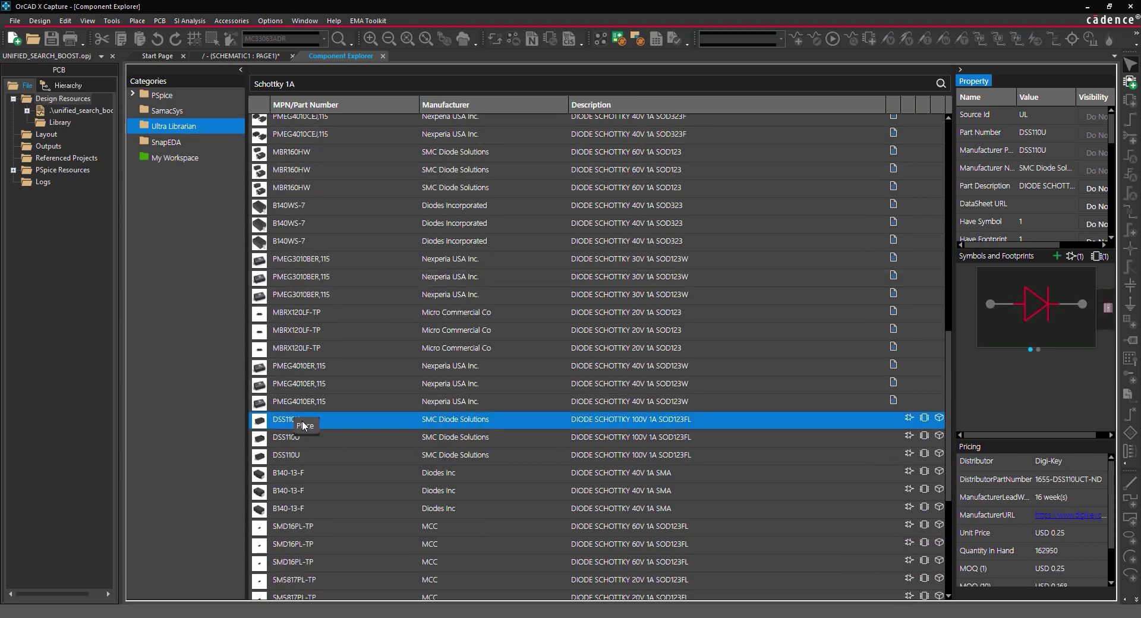
Place the DSS110U diode CR1 between SW_OUT and V_OUT, then end placement
{"action": "double_click", "coordinate": [303, 425]}
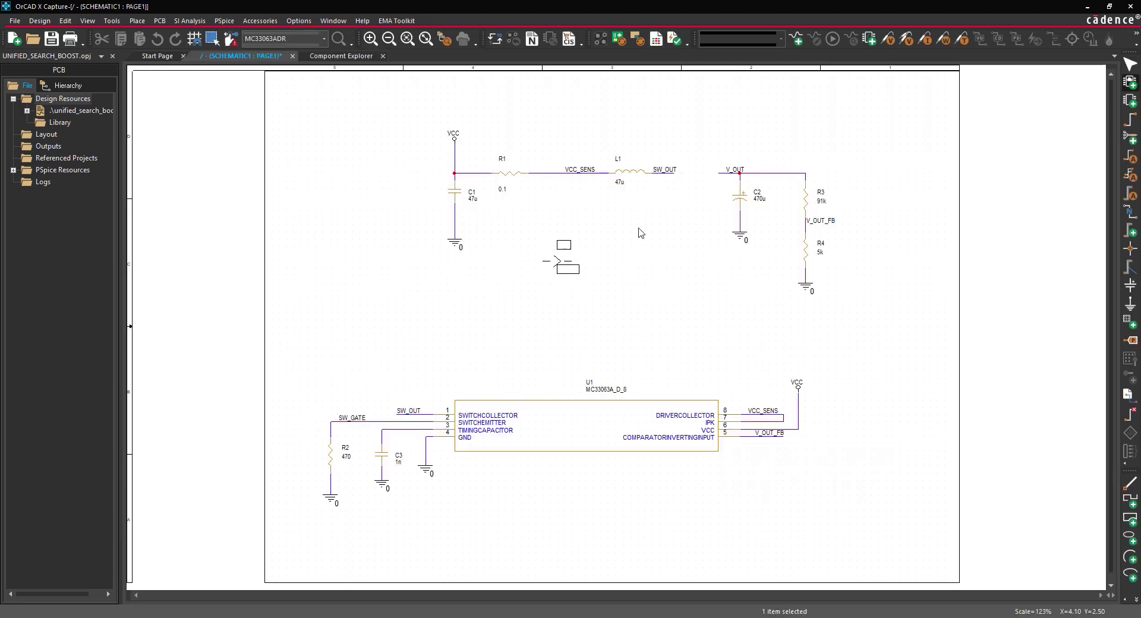
{"action": "left_click", "coordinate": [699, 167]}
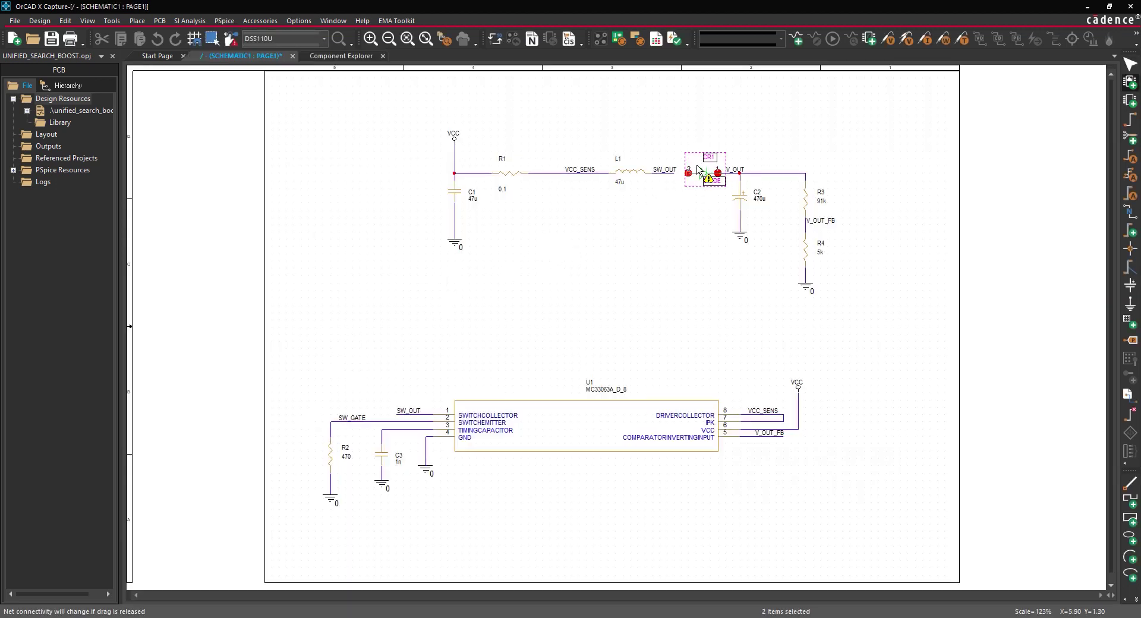
{"action": "right_click", "coordinate": [677, 222]}
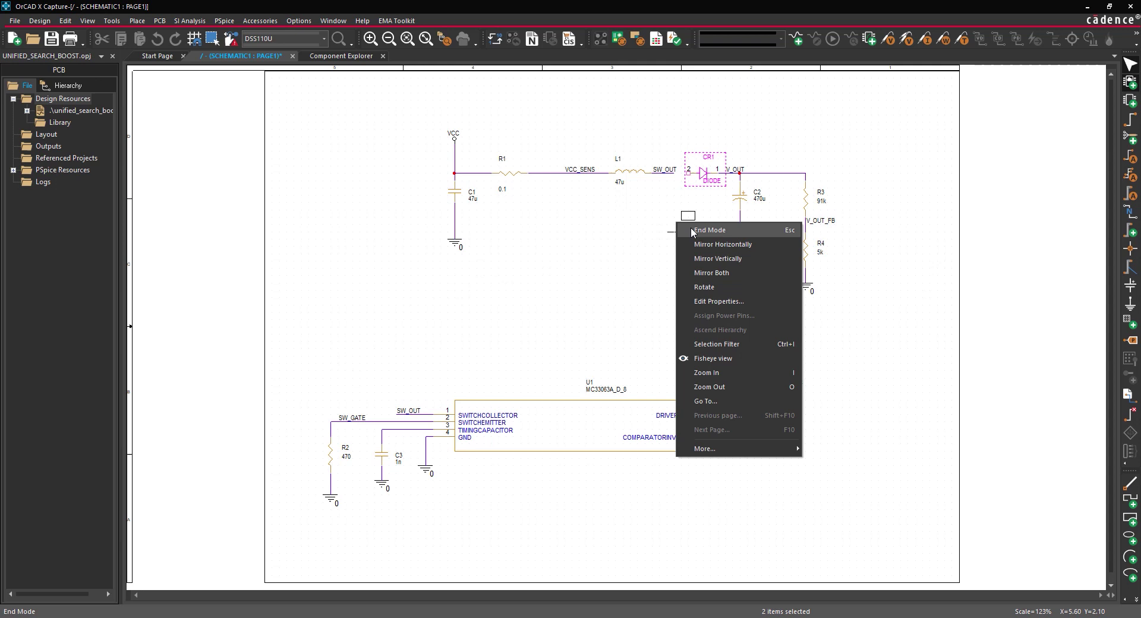
{"action": "left_click", "coordinate": [691, 229]}
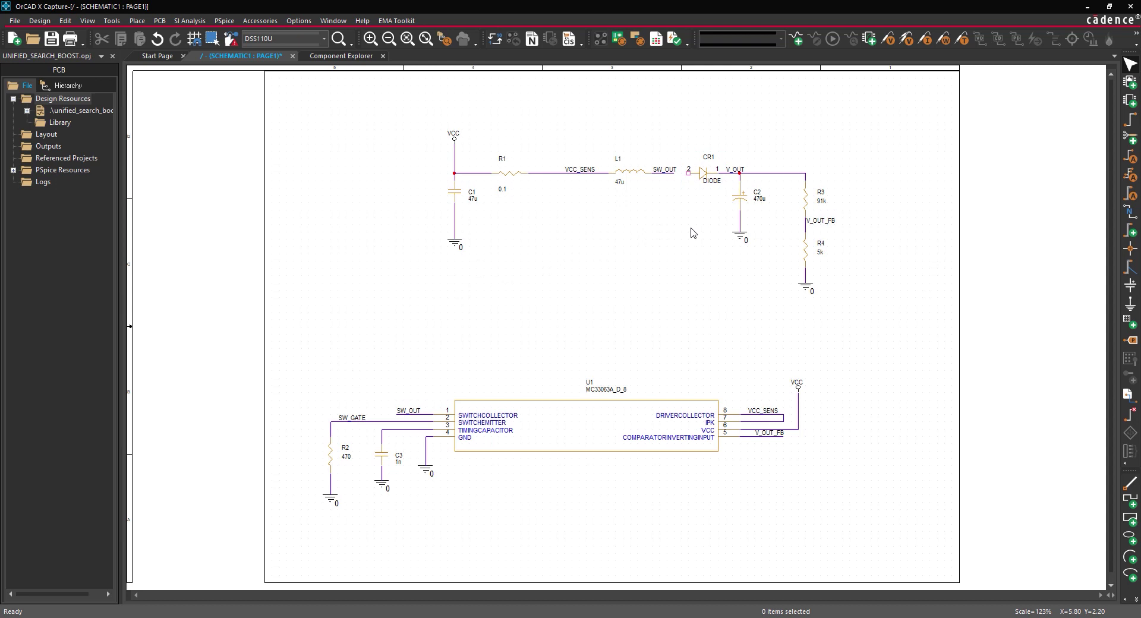
Change the diode's reference from CR1 to D1 and its value from DIODE to DSS110U
{"action": "double_click", "coordinate": [711, 159]}
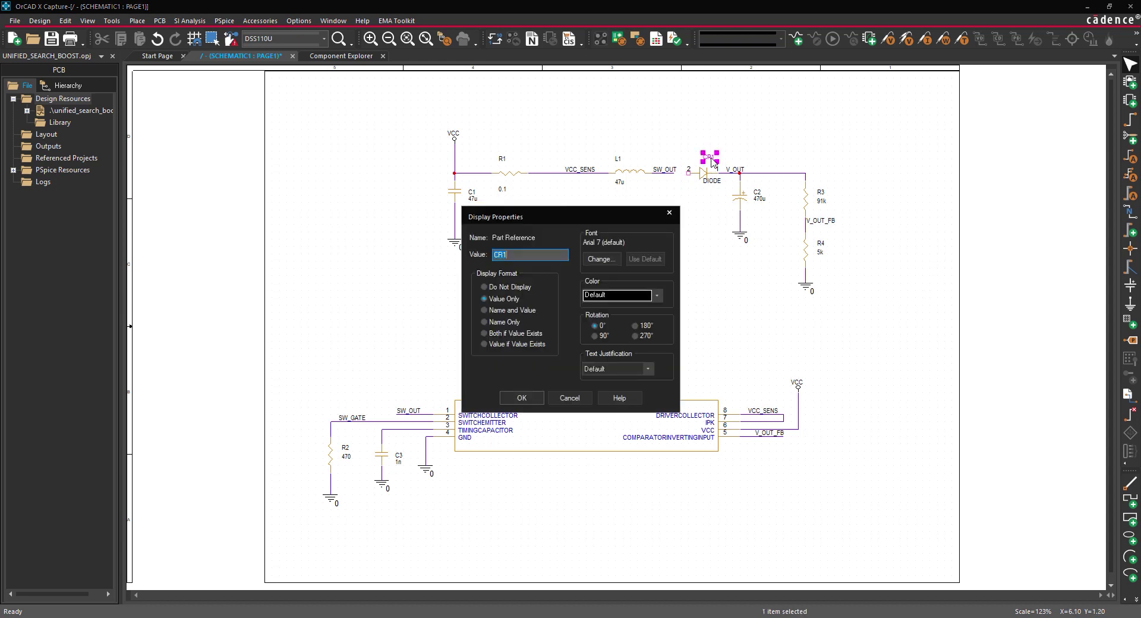
{"action": "type", "text": "D1"}
{"action": "left_click", "coordinate": [521, 398]}
{"action": "double_click", "coordinate": [714, 181]}
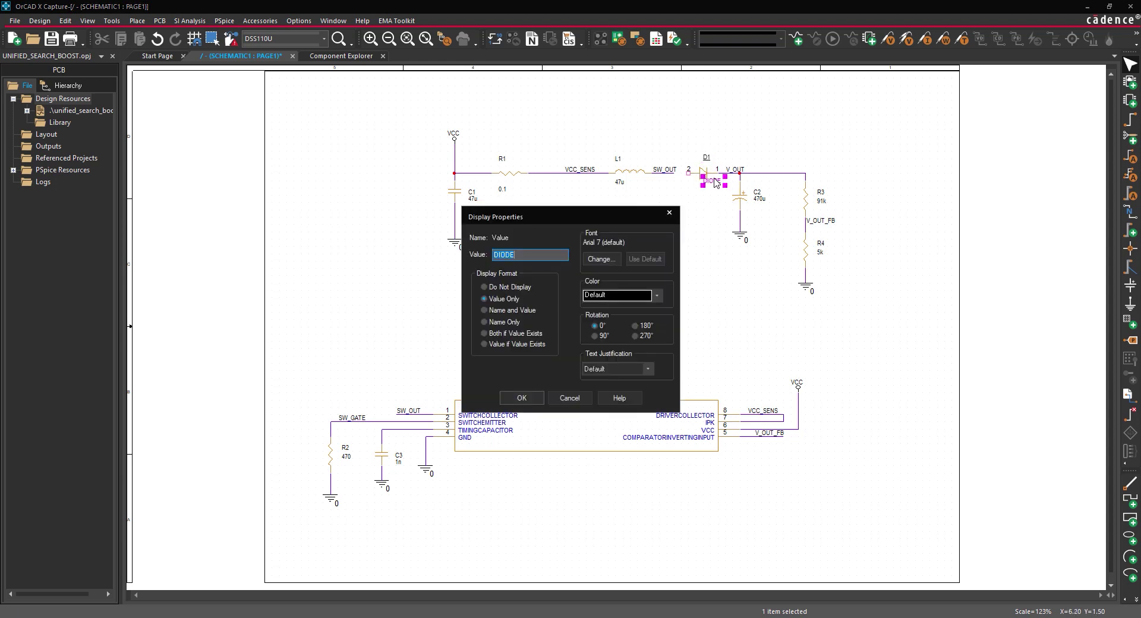
{"action": "type", "text": "DSS110U"}
{"action": "left_click", "coordinate": [521, 398]}
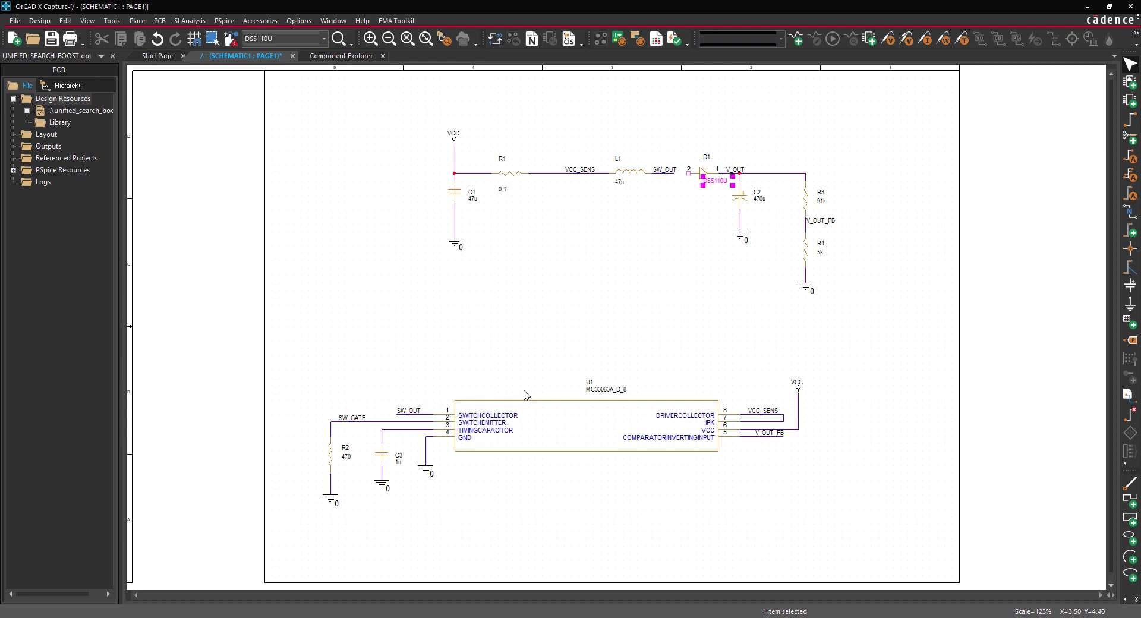
Search the SamacSys library for 'N Channel MOSFET' parts
{"action": "left_click", "coordinate": [347, 58]}
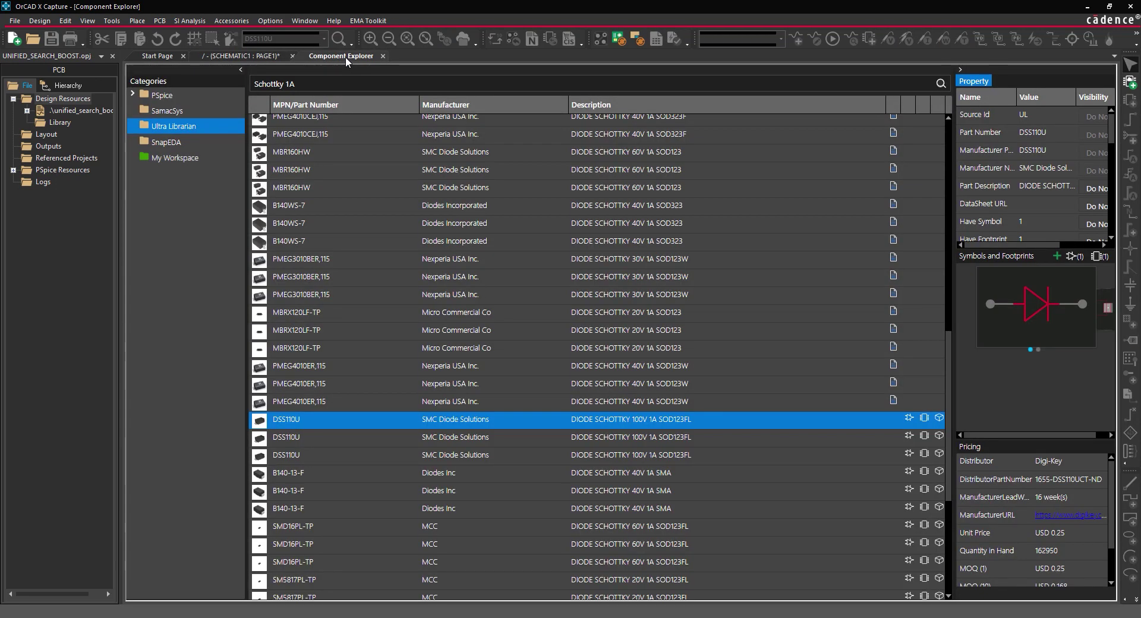
{"action": "left_click", "coordinate": [171, 111]}
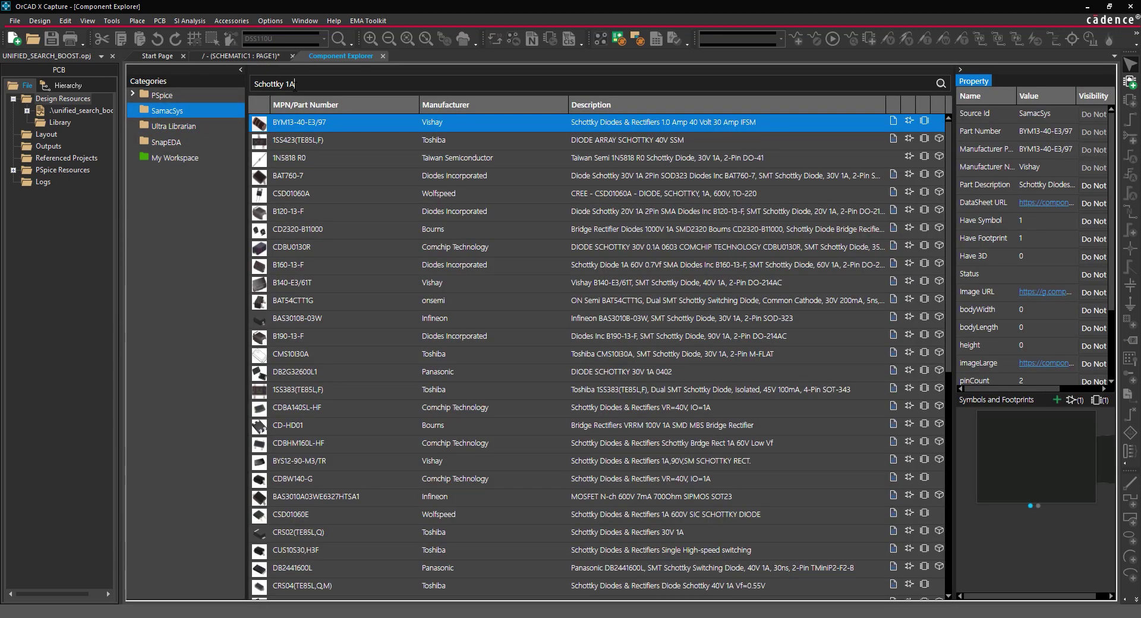
{"action": "key", "text": "ctrl+a"}
{"action": "type", "text": "N Channel MO"}
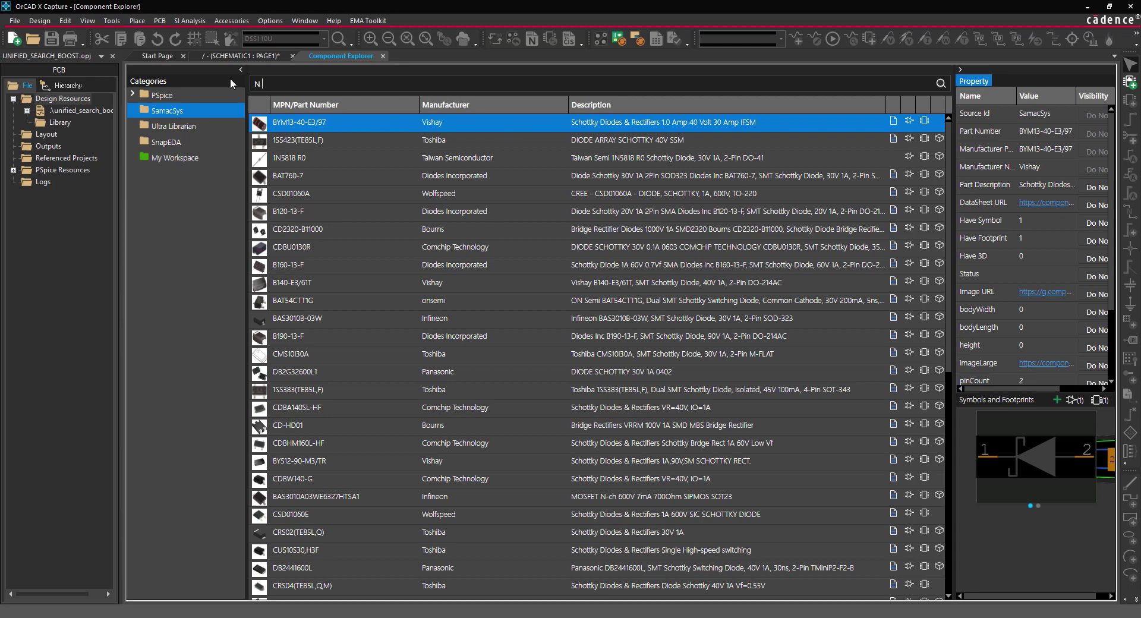
{"action": "type", "text": "SFET"}
{"action": "key", "text": "Return"}
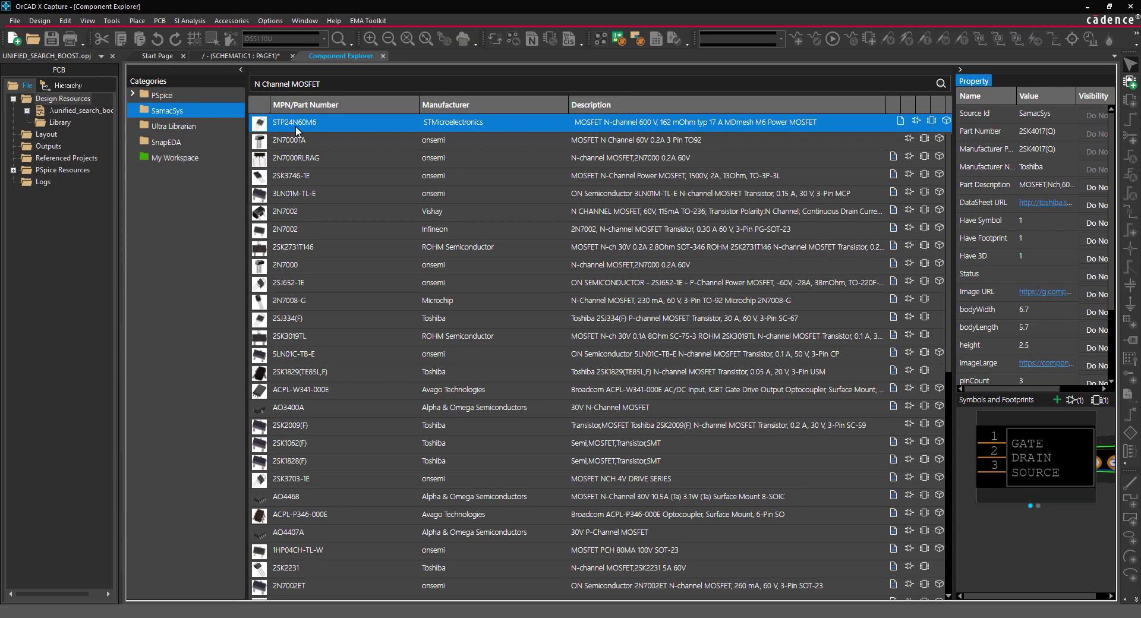
Place the STP24N60M6 MOSFET as Q1 just below diode D1 and end placement
{"action": "double_click", "coordinate": [297, 126]}
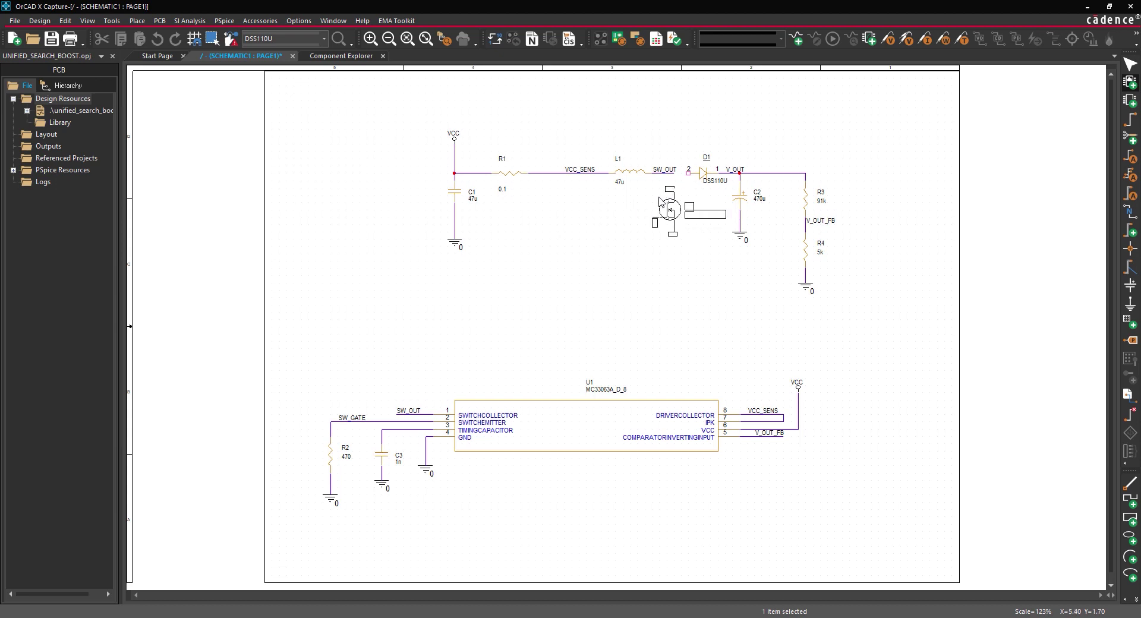
{"action": "left_click", "coordinate": [660, 202]}
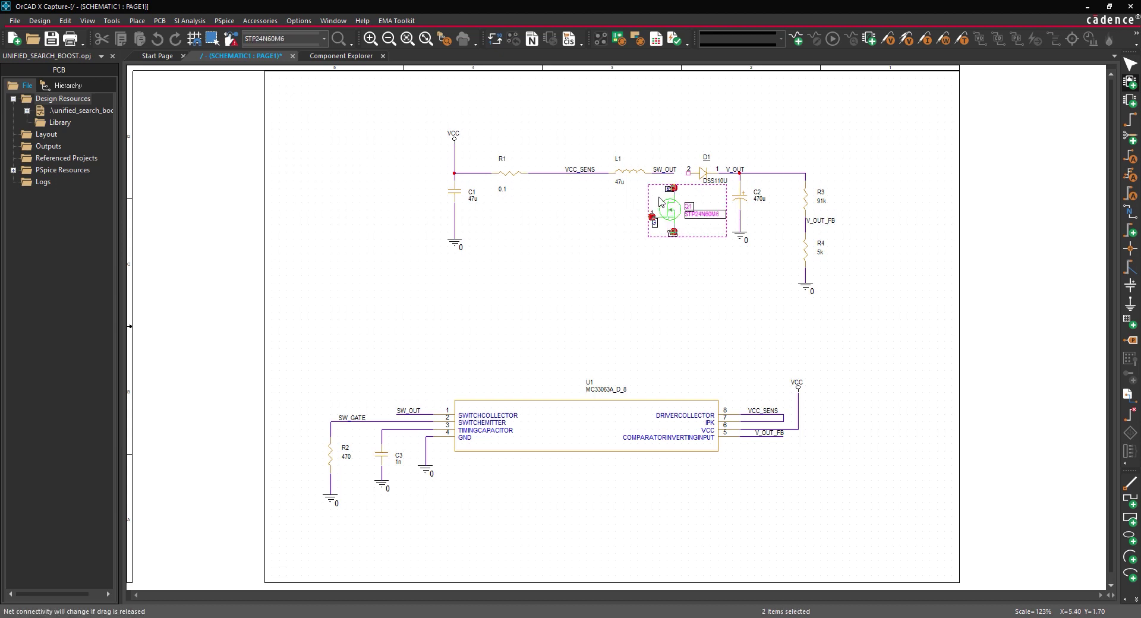
{"action": "right_click", "coordinate": [575, 231]}
{"action": "left_click", "coordinate": [585, 238]}
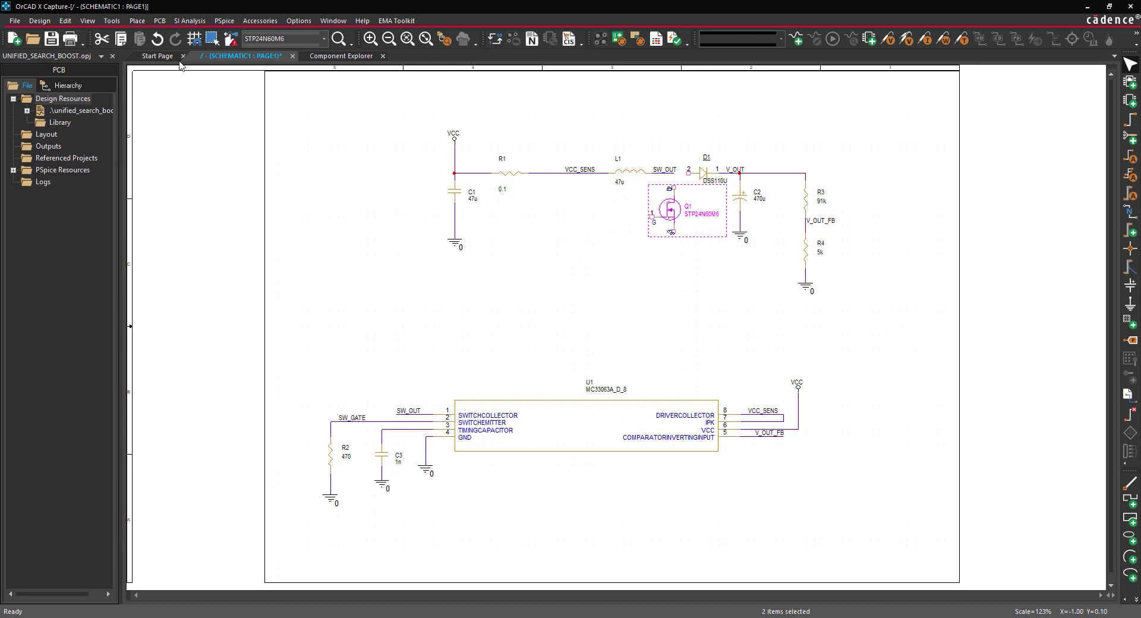
Switch to wire mode and connect the SW_OUT net to D1 pin 2
{"action": "left_click", "coordinate": [136, 21]}
{"action": "left_click", "coordinate": [166, 78]}
{"action": "left_click", "coordinate": [167, 83]}
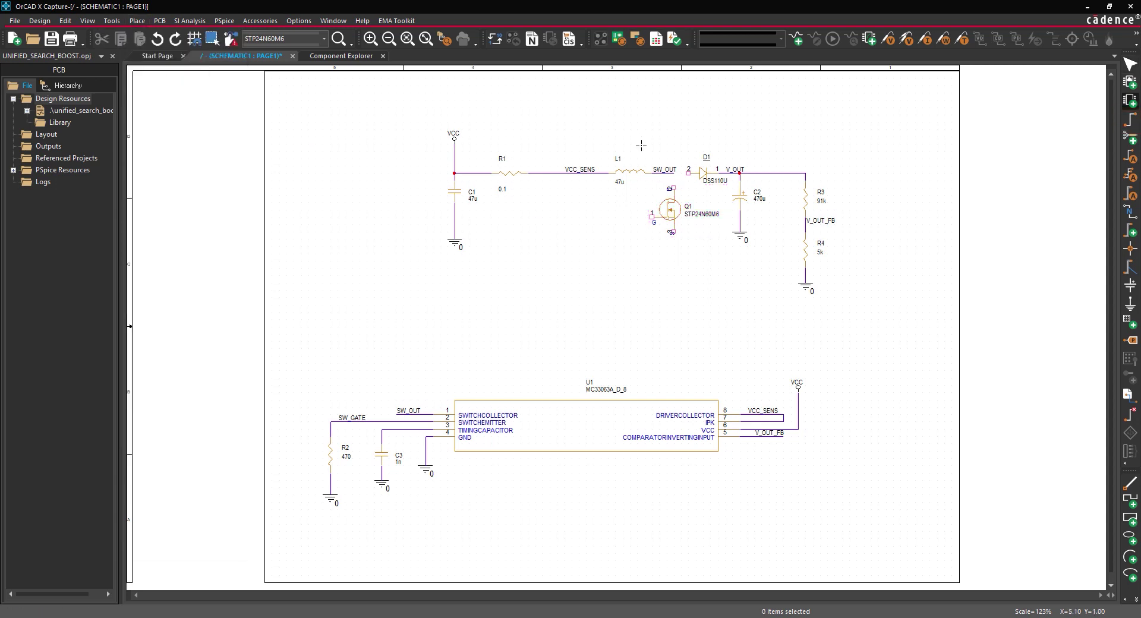
{"action": "key", "text": "w"}
{"action": "left_click", "coordinate": [688, 173]}
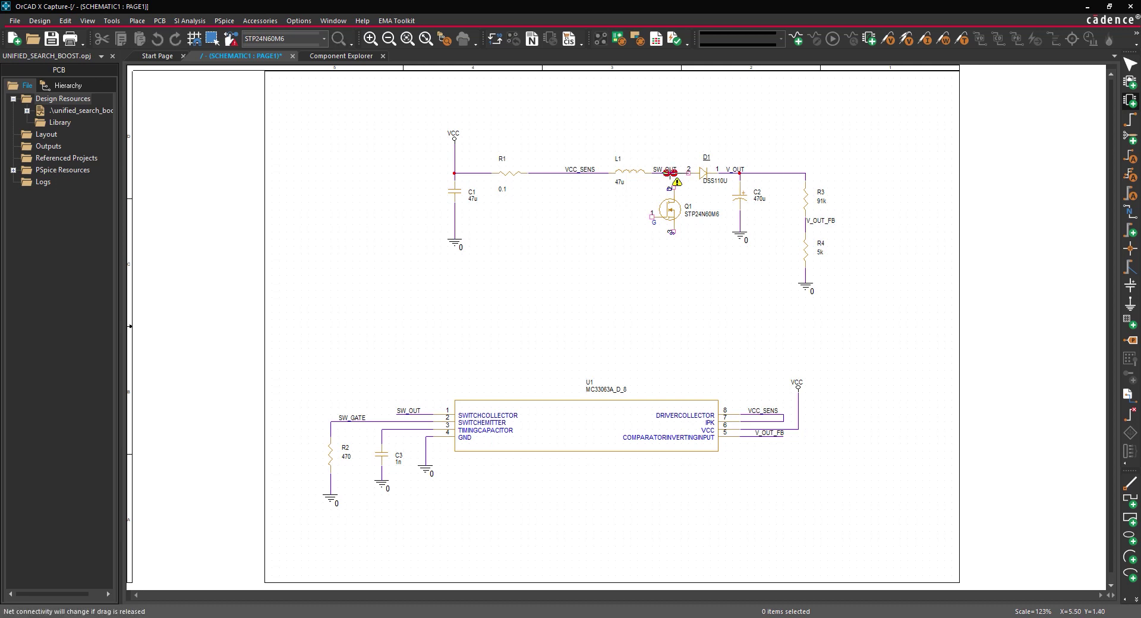
{"action": "left_click", "coordinate": [675, 174]}
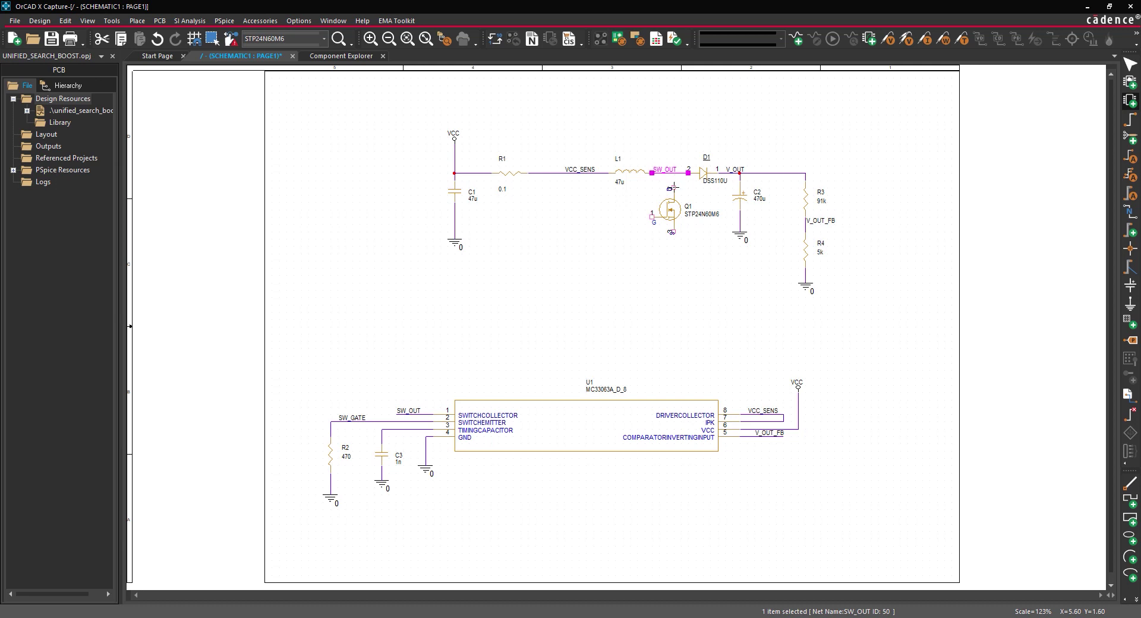
Wire Q1's drain up to SW_OUT and draw wires from its source downward and gate leftward
{"action": "left_click", "coordinate": [674, 189]}
{"action": "left_click", "coordinate": [674, 173]}
{"action": "left_click", "coordinate": [673, 232]}
{"action": "double_click", "coordinate": [674, 275]}
{"action": "left_click", "coordinate": [652, 217]}
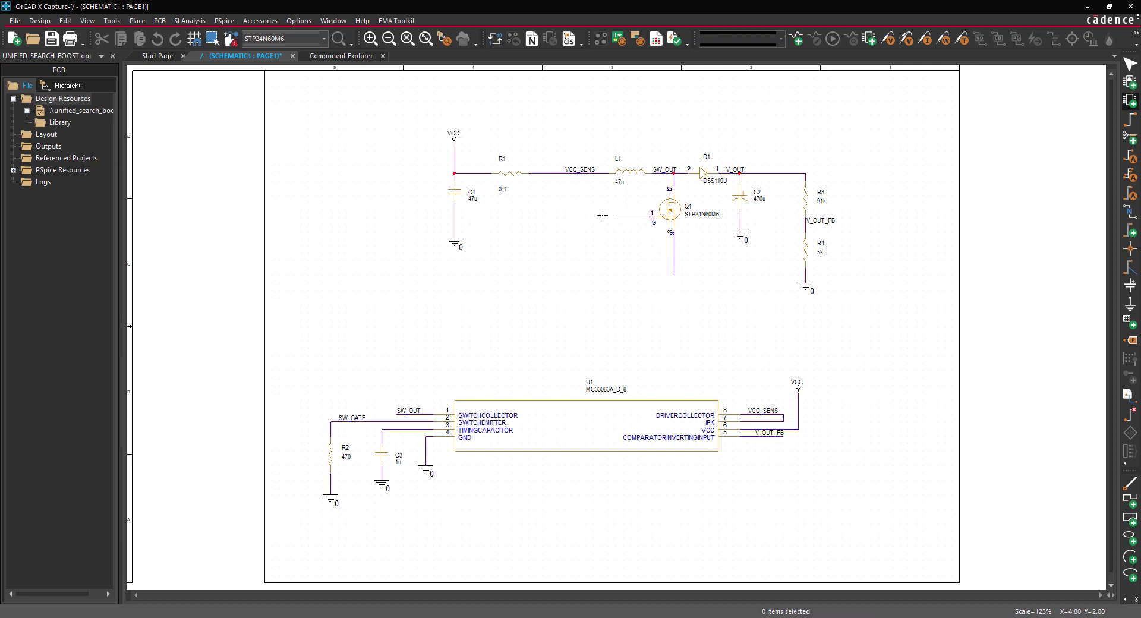
{"action": "double_click", "coordinate": [579, 217]}
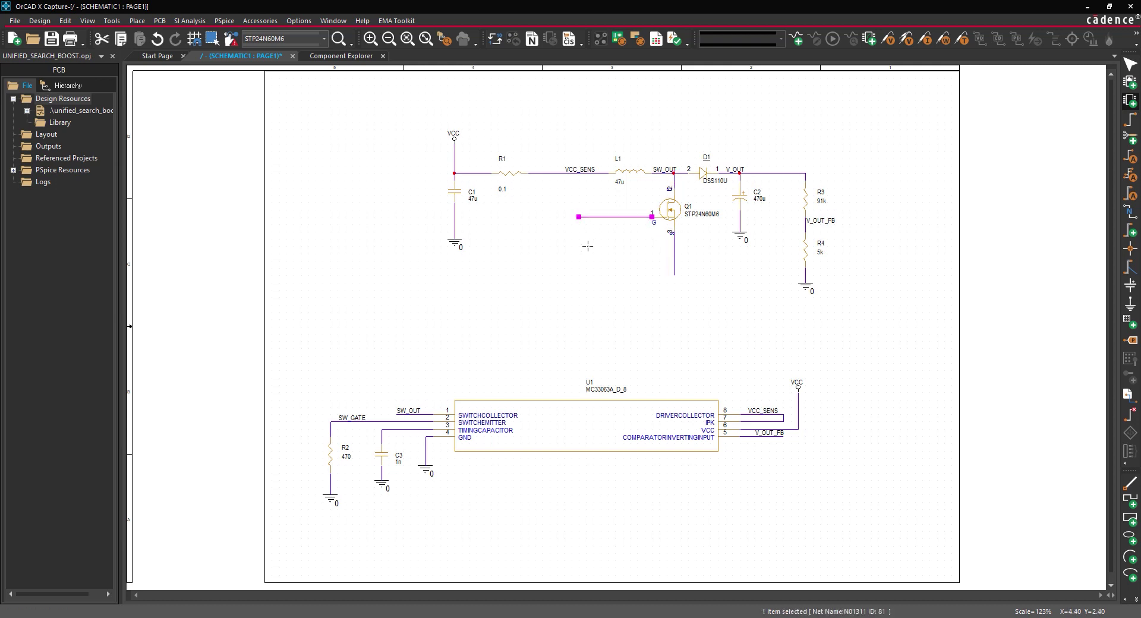
{"action": "key", "text": "Escape"}
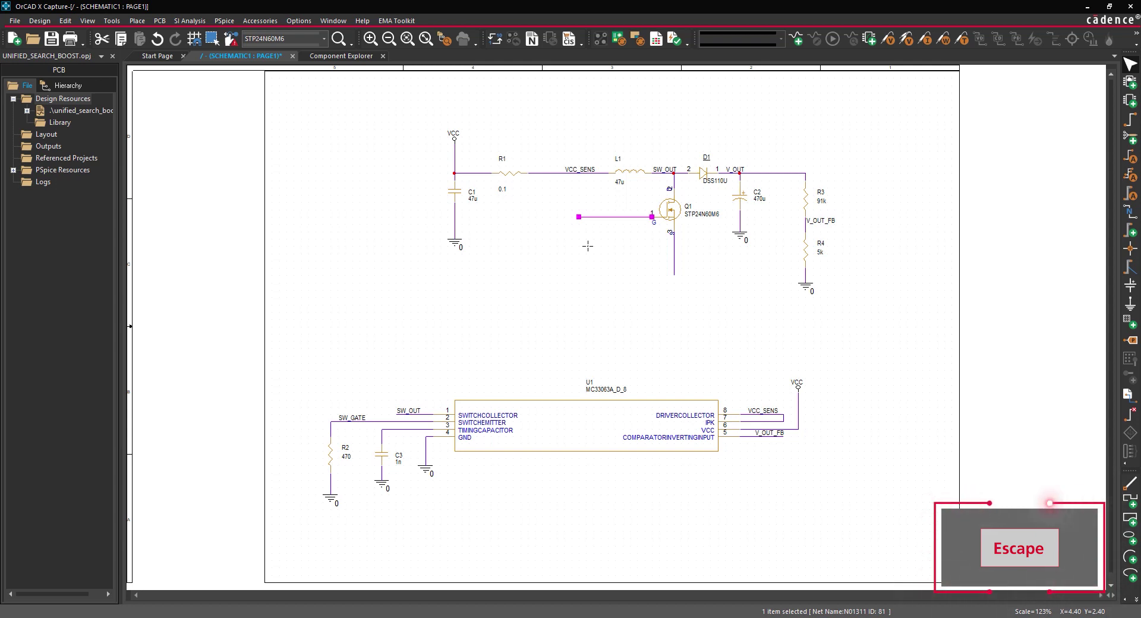
Place a 0/CAPSYM ground symbol at the end of Q1's source wire, then end placement mode
{"action": "left_click", "coordinate": [137, 20]}
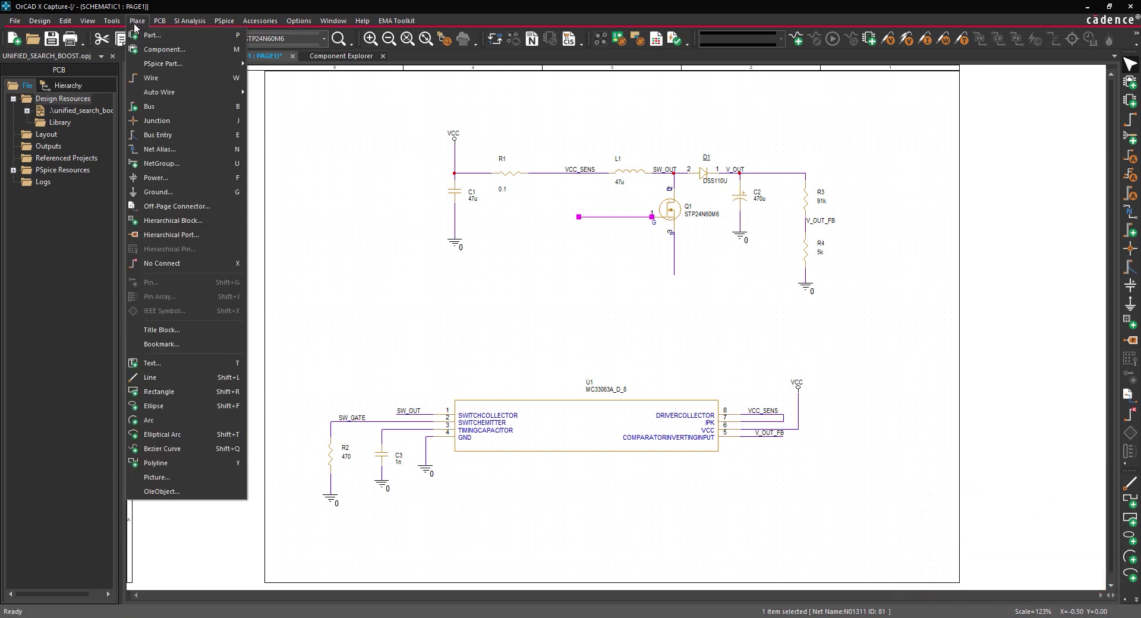
{"action": "left_click", "coordinate": [178, 191]}
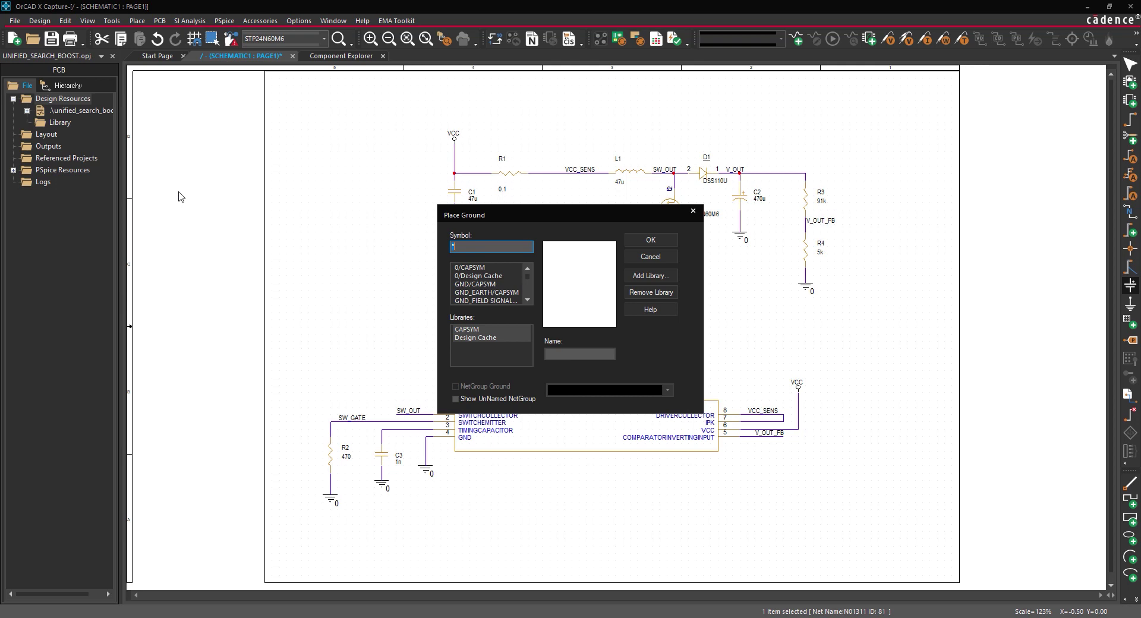
{"action": "left_click", "coordinate": [462, 267]}
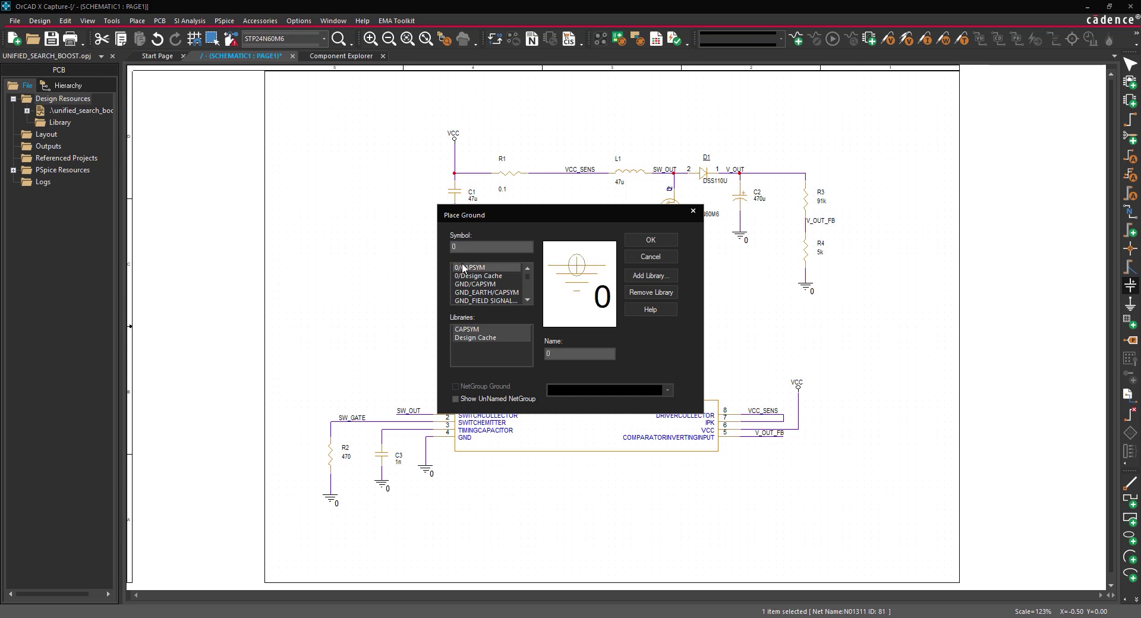
{"action": "left_click", "coordinate": [633, 237]}
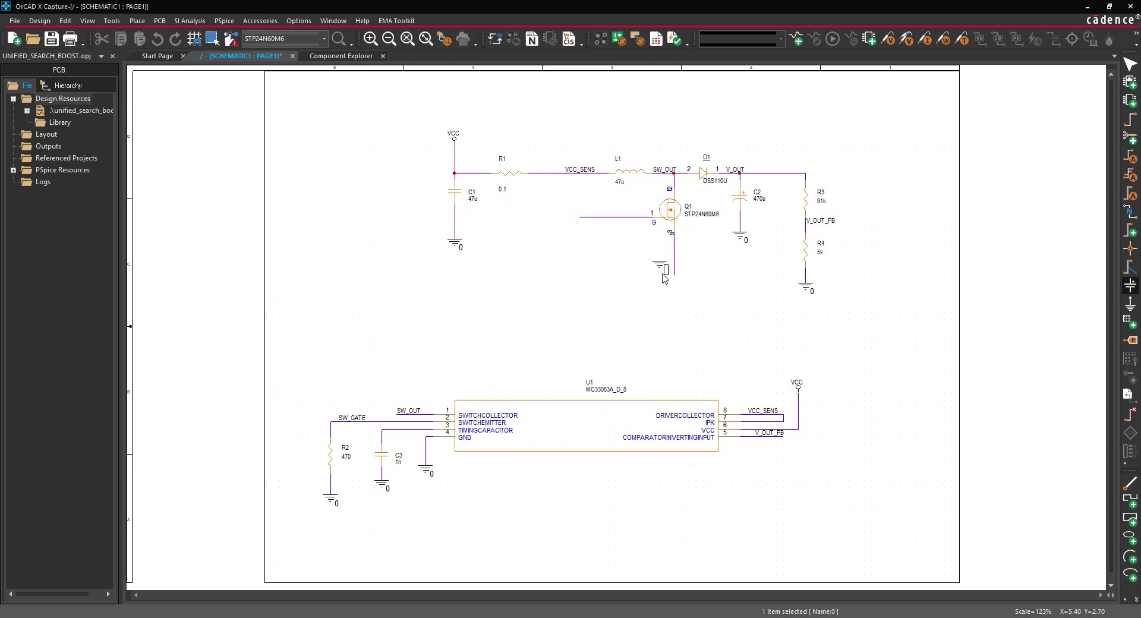
{"action": "left_click", "coordinate": [674, 290]}
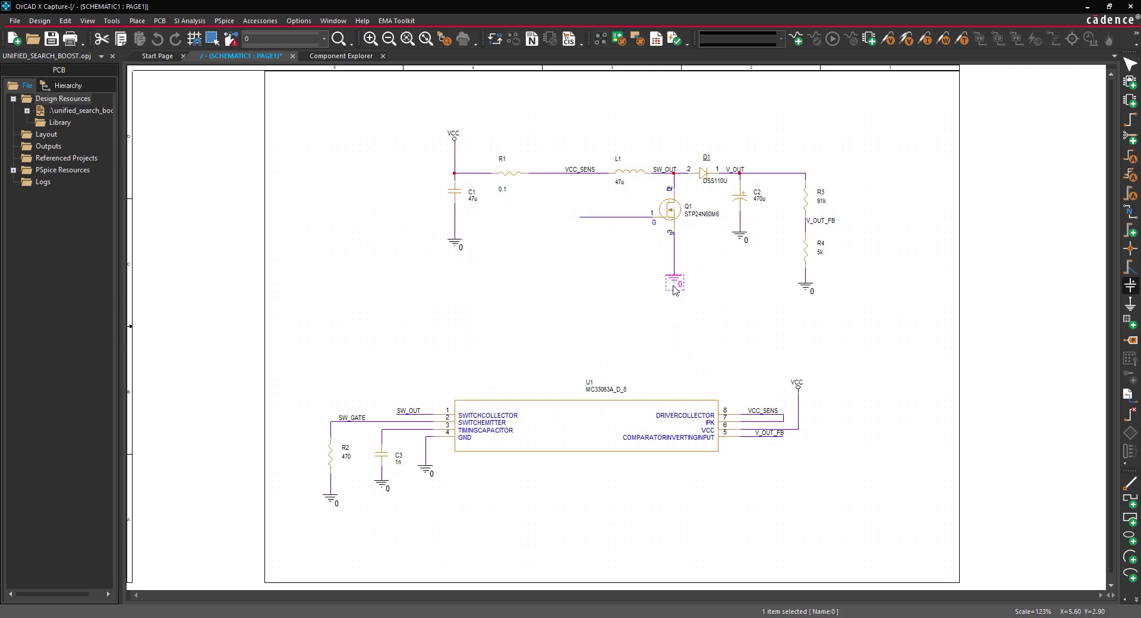
{"action": "right_click", "coordinate": [590, 302]}
{"action": "left_click", "coordinate": [592, 308]}
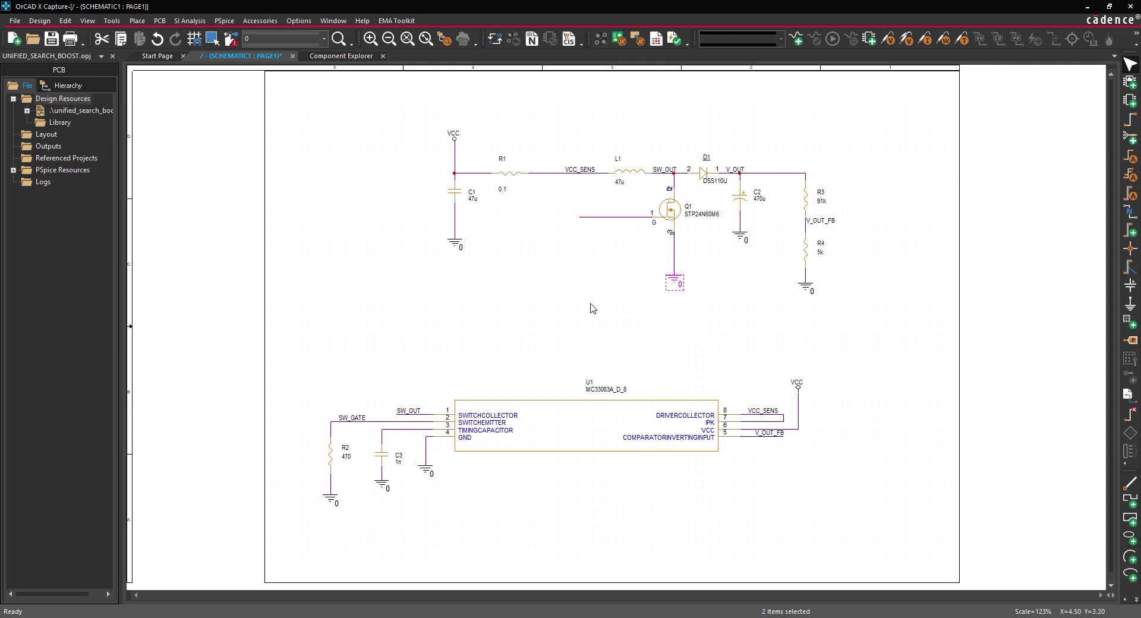
Attach a net alias named SW_GATE to Q1's gate wire, then end alias placement
{"action": "left_click", "coordinate": [137, 20]}
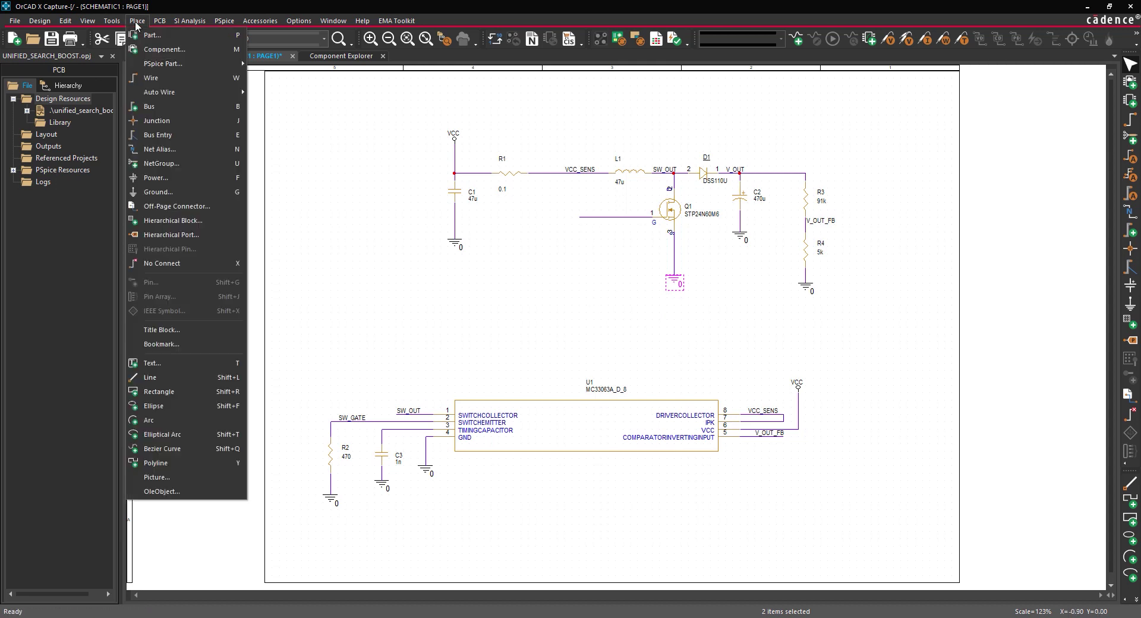
{"action": "left_click", "coordinate": [147, 149]}
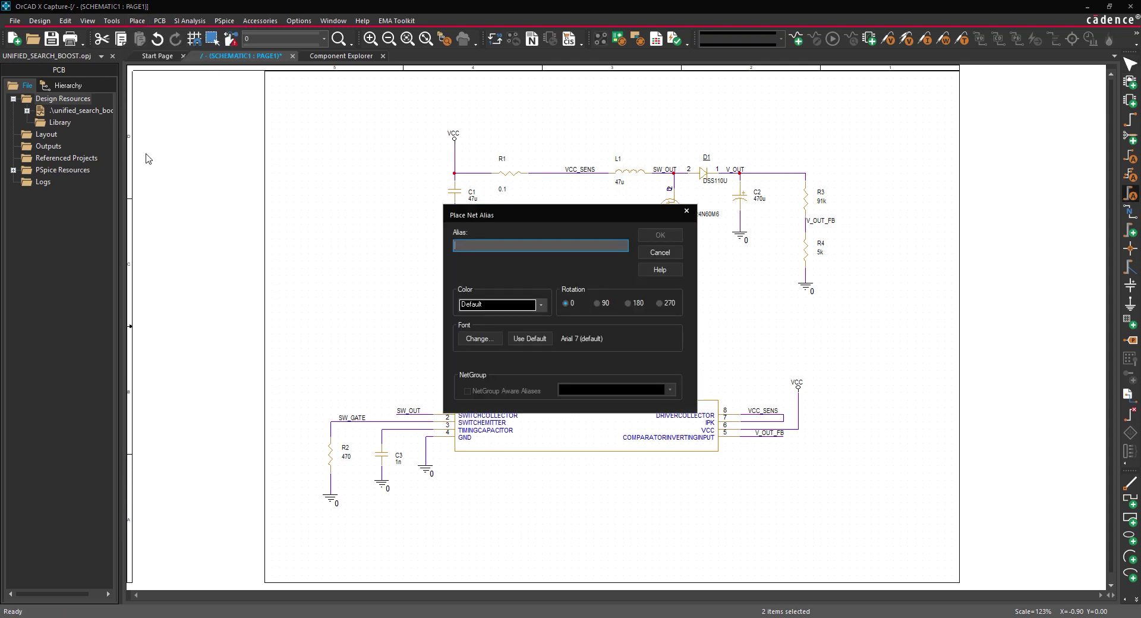
{"action": "type", "text": "SW_GATE"}
{"action": "left_click", "coordinate": [643, 238]}
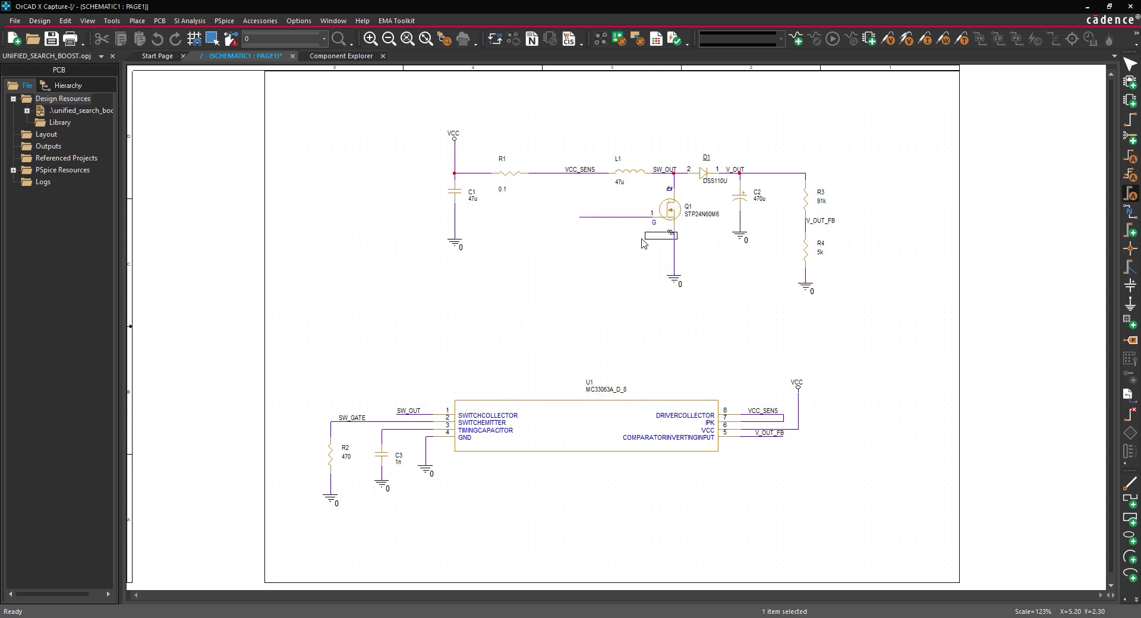
{"action": "left_click", "coordinate": [594, 219]}
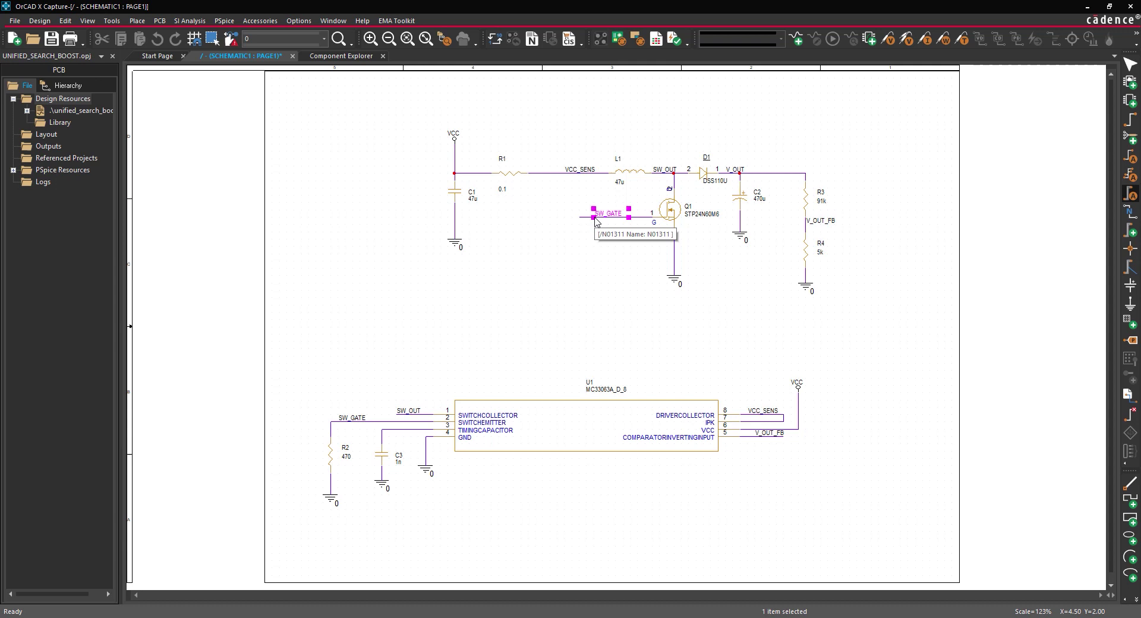
{"action": "right_click", "coordinate": [548, 252]}
{"action": "left_click", "coordinate": [563, 261]}
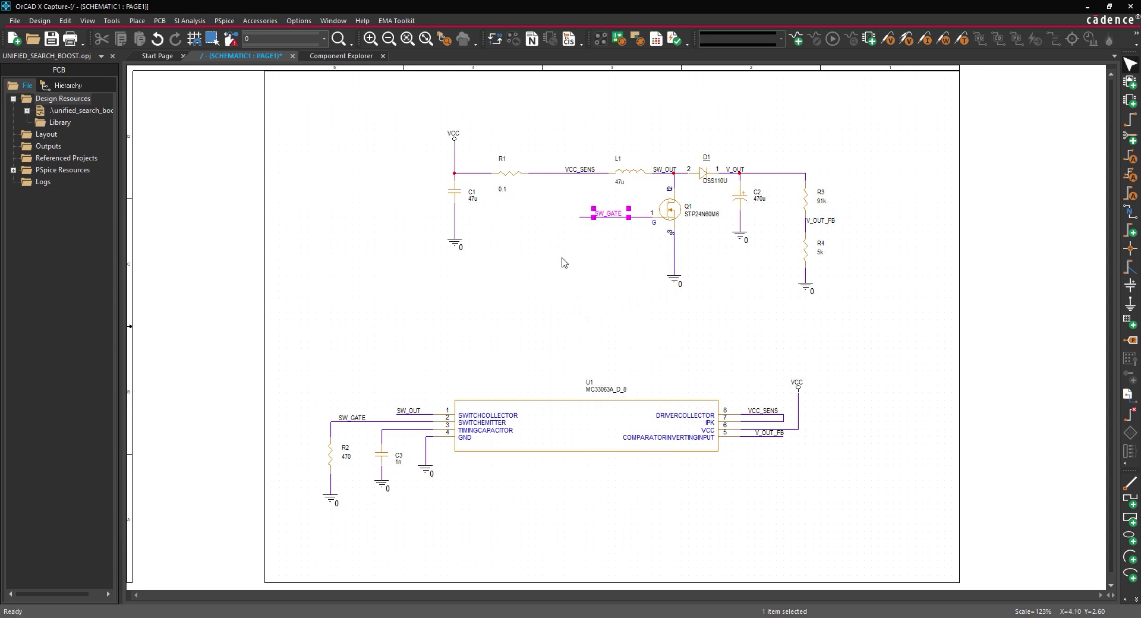
{"action": "left_click", "coordinate": [564, 263]}
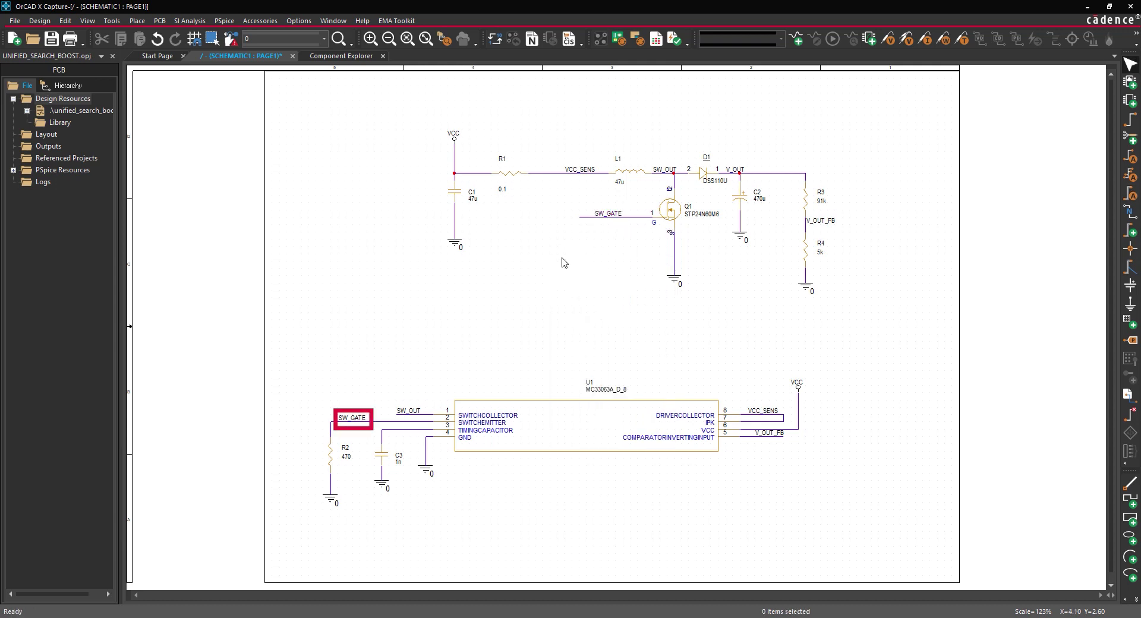